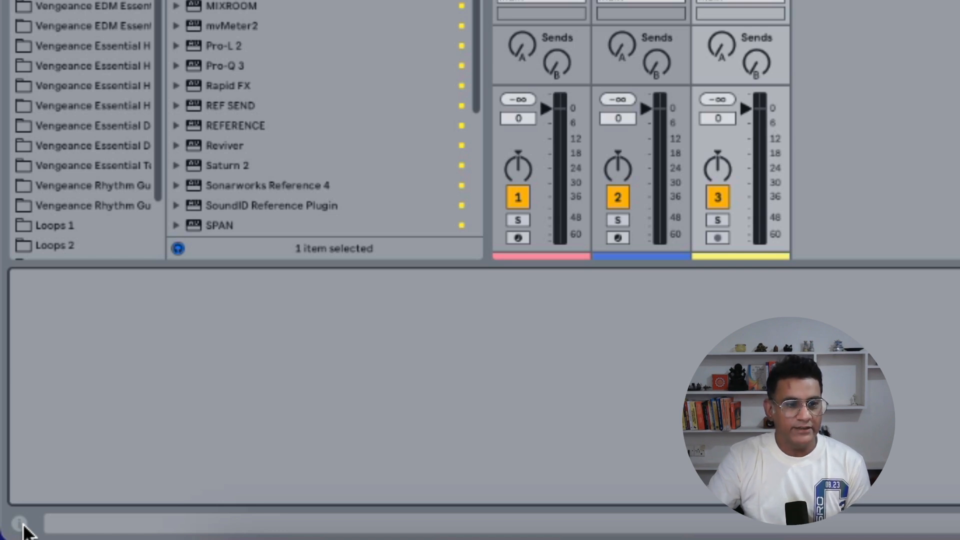
Step: Show the Info View, toggling it off and on a few times and leaving it displayed
{"action": "left_click", "coordinate": [21, 524]}
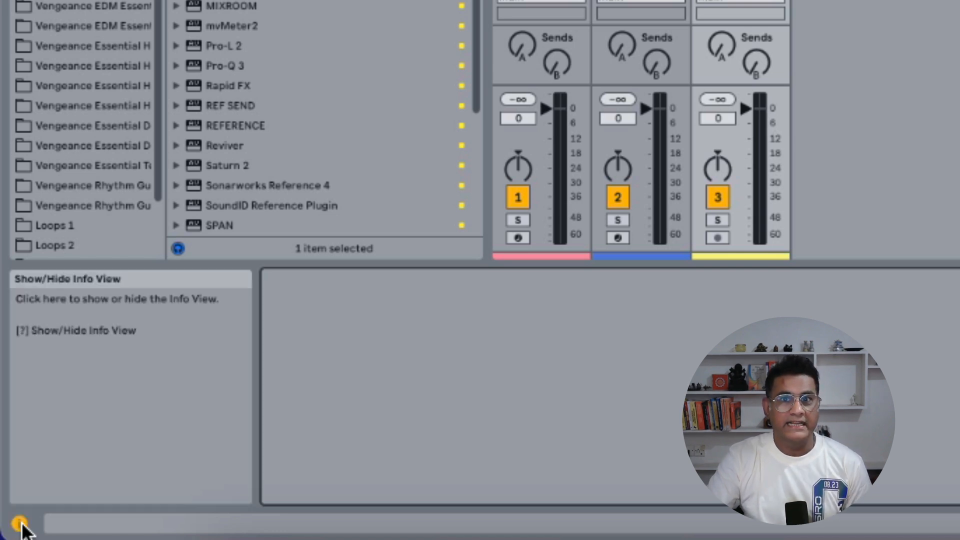
{"action": "left_click", "coordinate": [20, 524]}
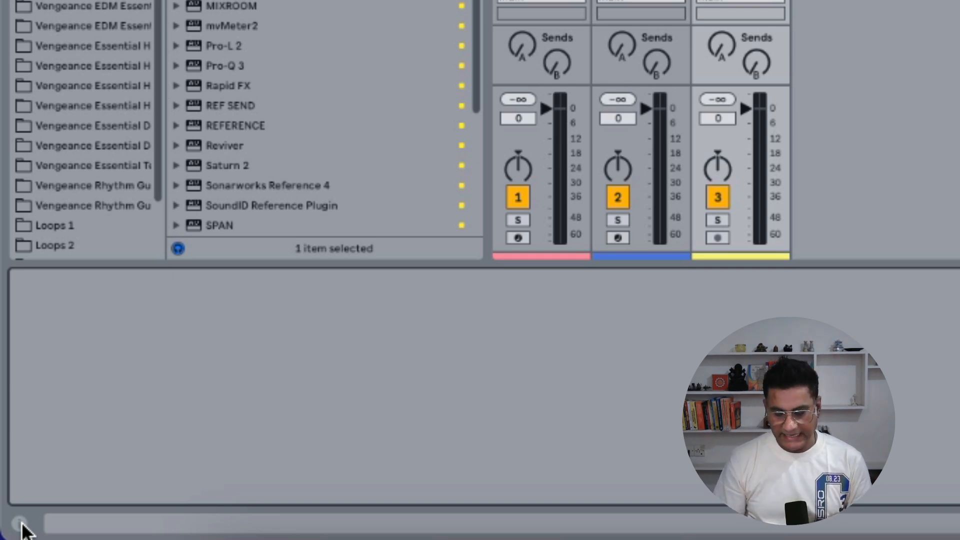
{"action": "left_click", "coordinate": [20, 524]}
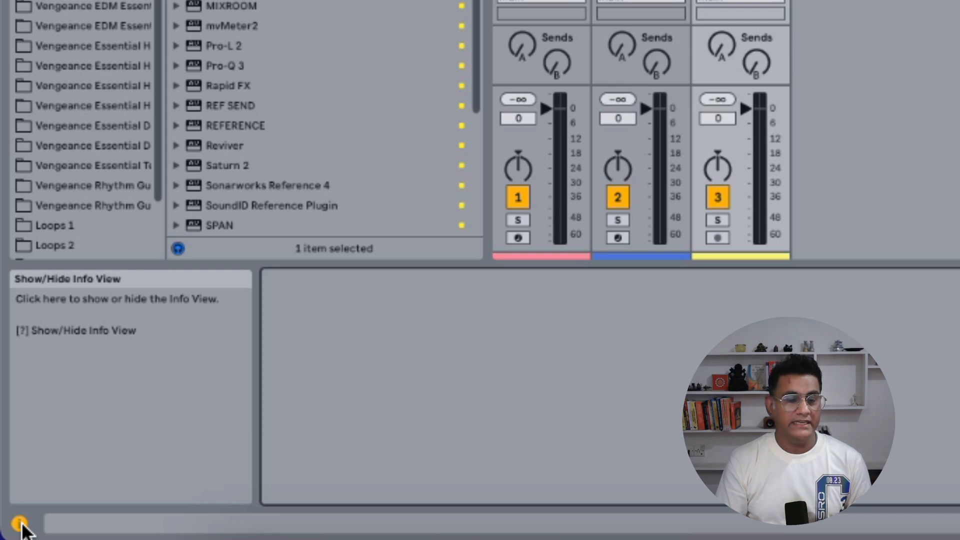
{"action": "left_click", "coordinate": [20, 524]}
{"action": "left_click", "coordinate": [20, 524]}
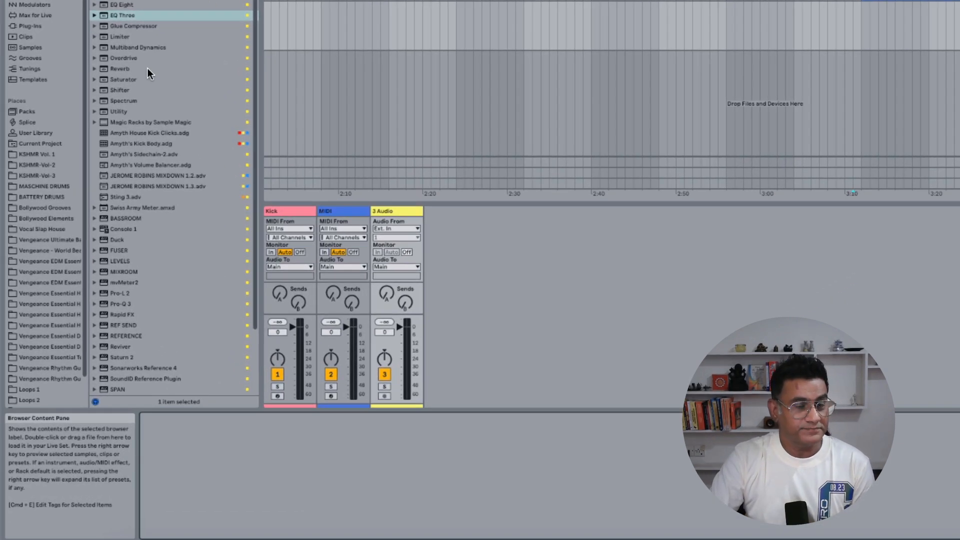
Step: Select EQ Eight in the browser and display its tags for editing
{"action": "left_click", "coordinate": [127, 4]}
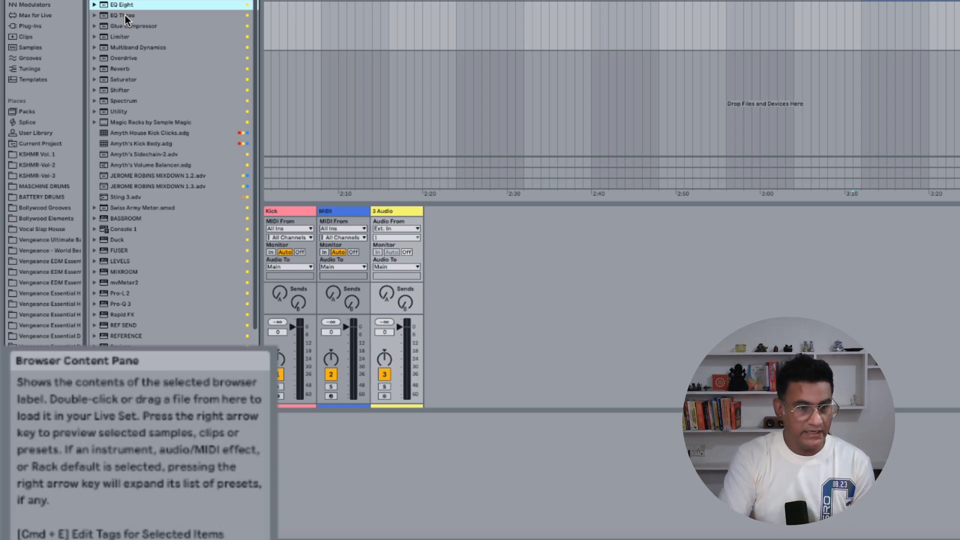
{"action": "key", "text": "super+e"}
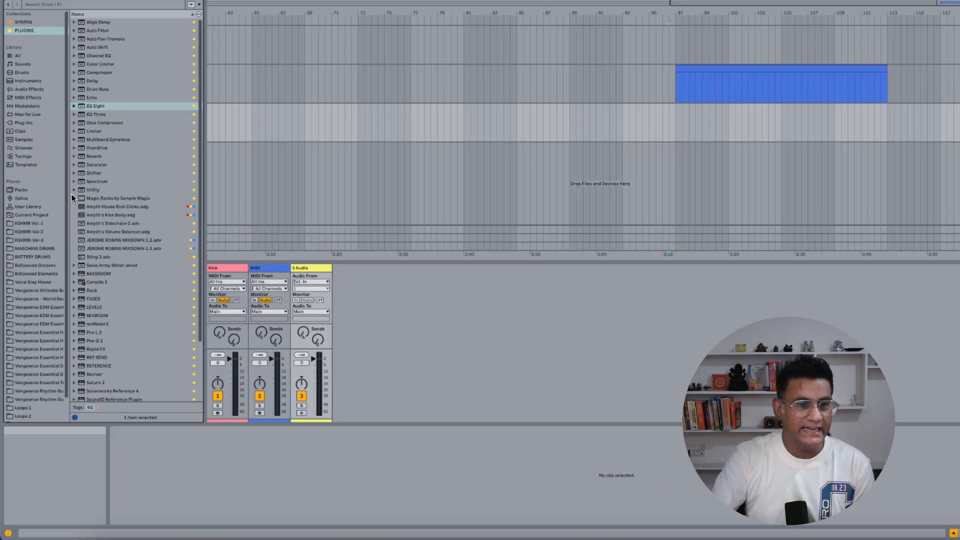
{"action": "left_click", "coordinate": [234, 476]}
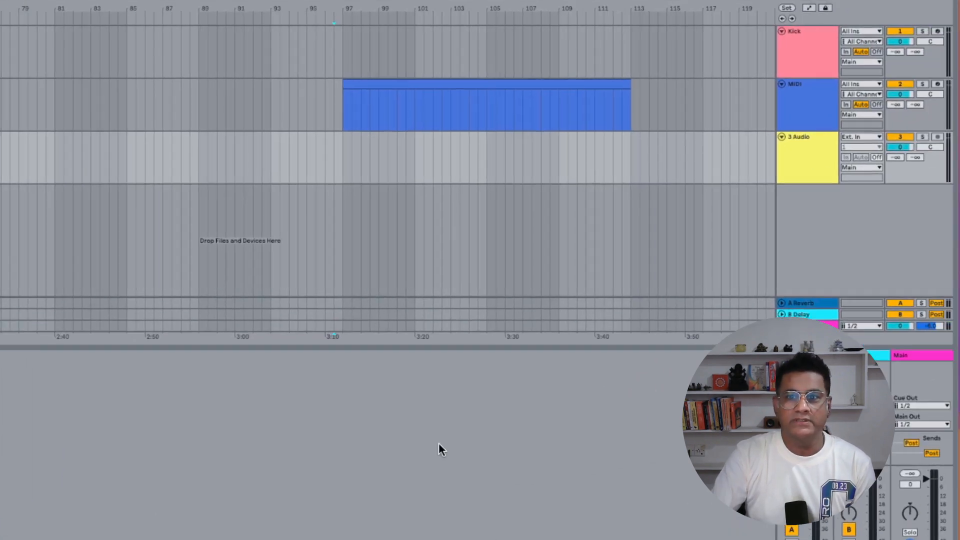
Step: Unfold and fold the A Reverb return track several times, leaving it folded
{"action": "left_click", "coordinate": [808, 160]}
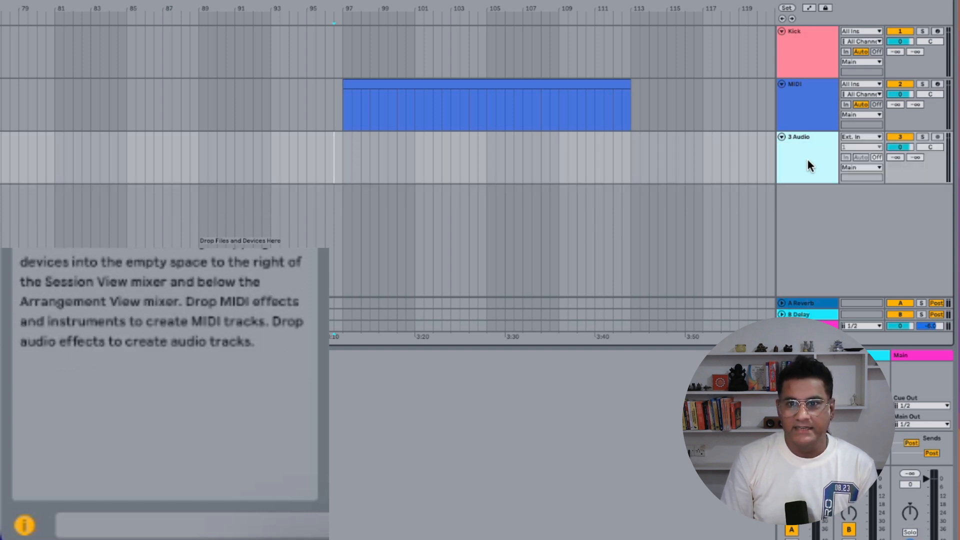
{"action": "left_click", "coordinate": [813, 303]}
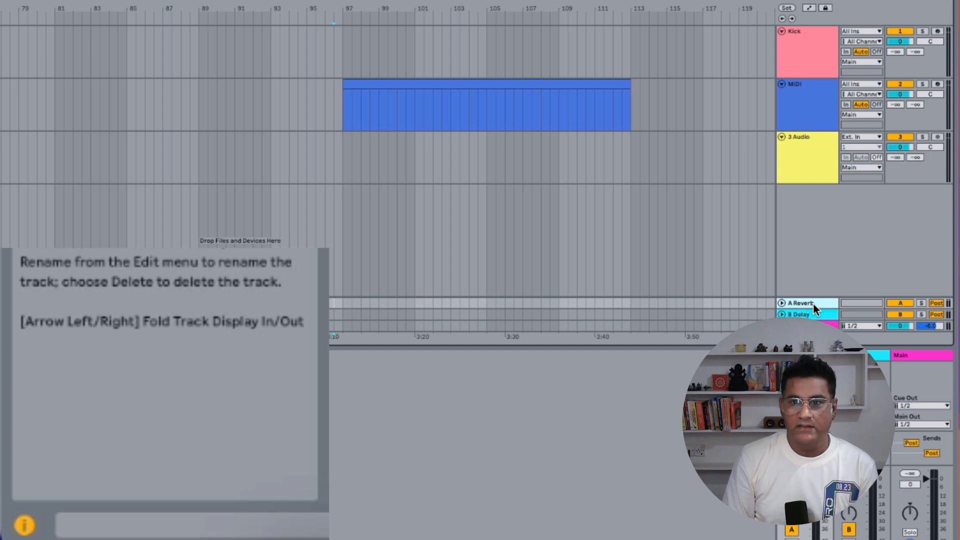
{"action": "key", "text": "Right"}
{"action": "key", "text": "Left"}
{"action": "key", "text": "Right"}
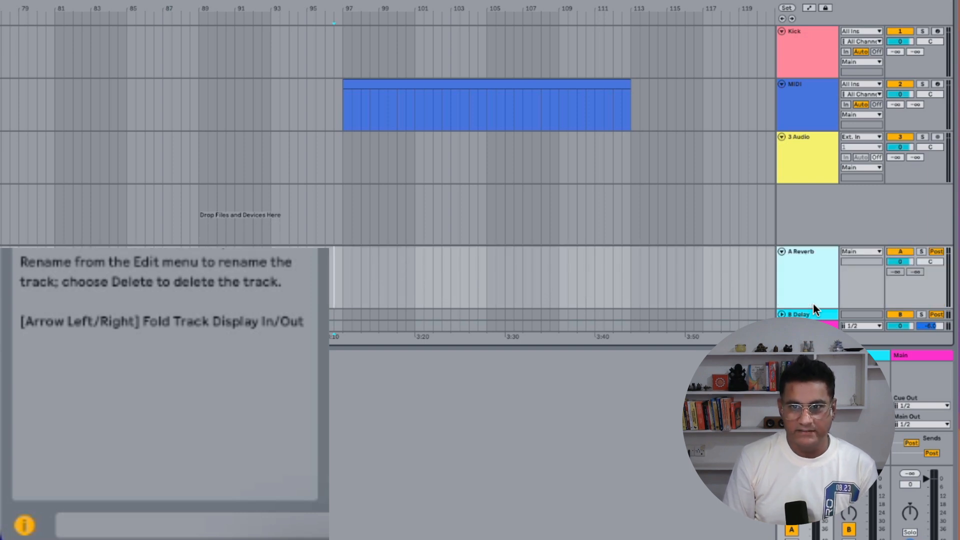
{"action": "key", "text": "Left"}
{"action": "key", "text": "Right"}
{"action": "key", "text": "Left"}
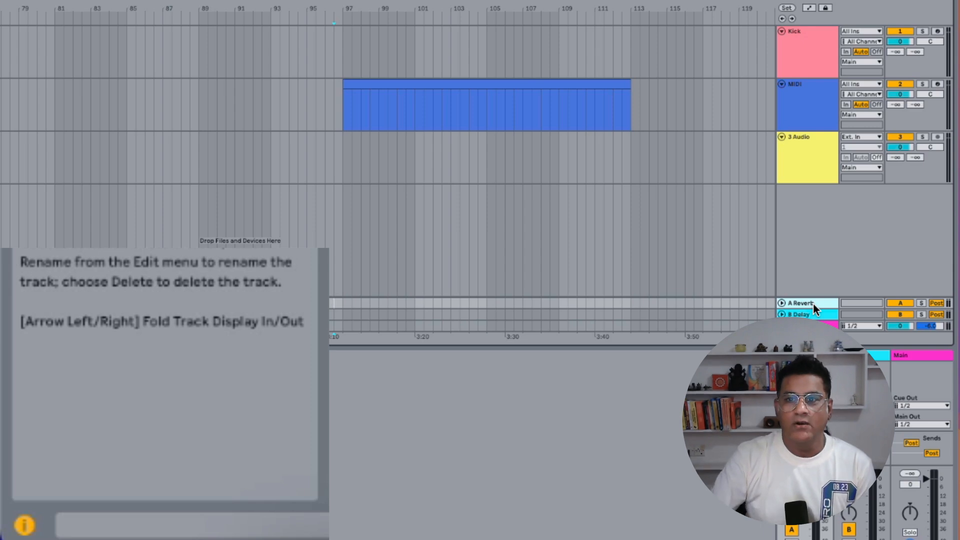
Step: Open the MIDI track's clip in an enlarged note editor and draw an F2 note from about 1.3 to 5.1
{"action": "left_click", "coordinate": [804, 110]}
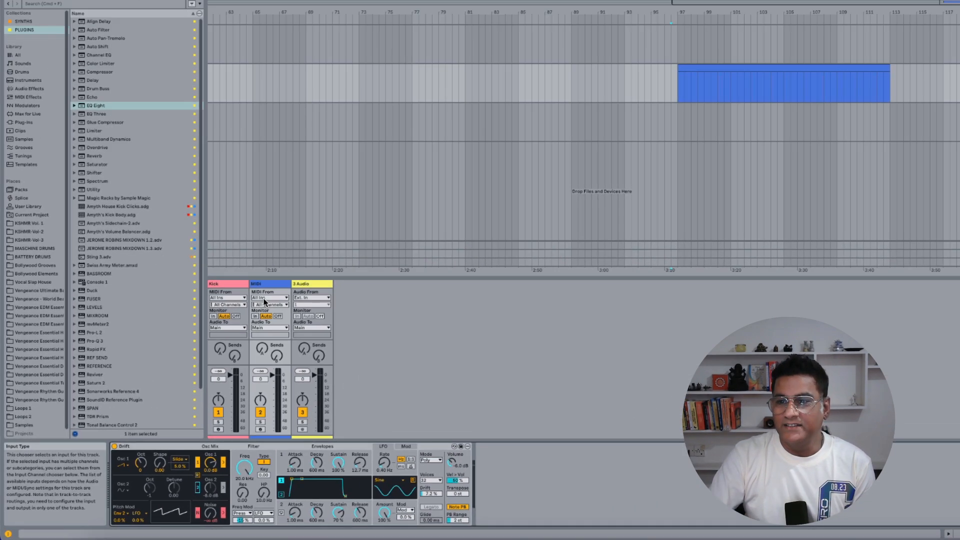
{"action": "left_click", "coordinate": [738, 66]}
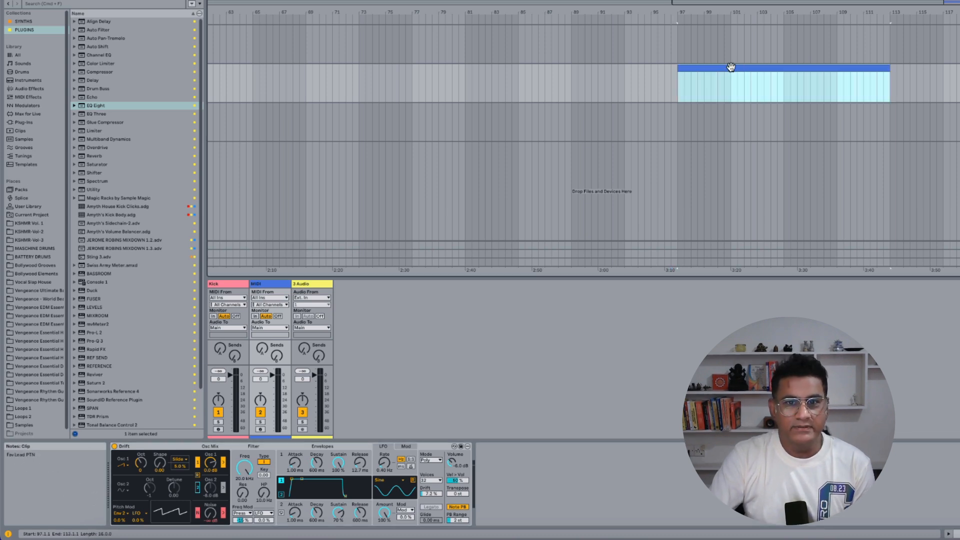
{"action": "double_click", "coordinate": [732, 67]}
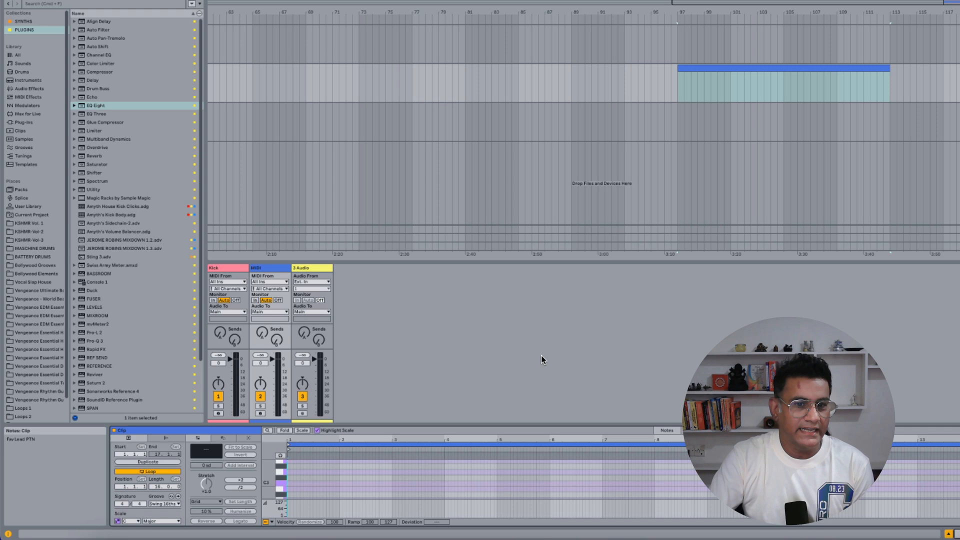
{"action": "left_click_drag", "start_coordinate": [532, 406], "coordinate": [543, 331]}
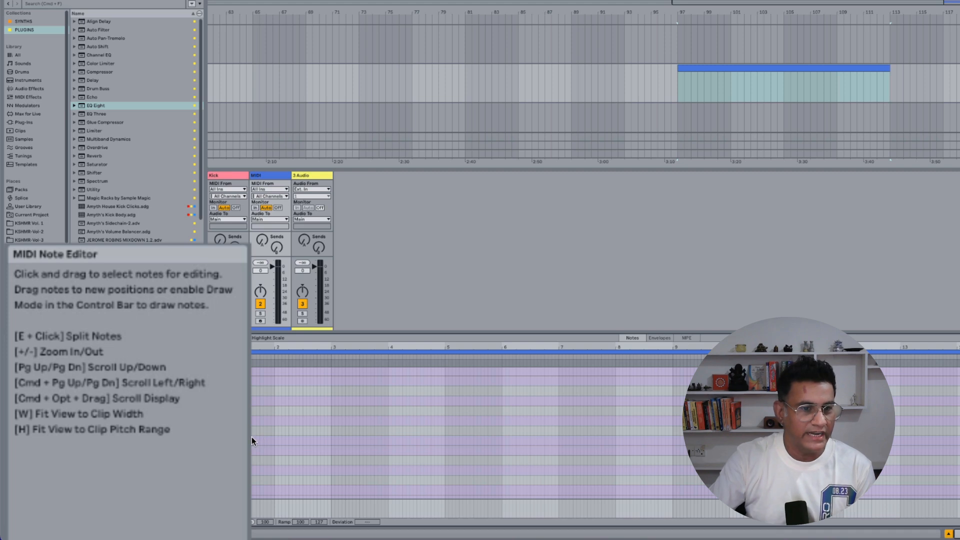
{"action": "left_click", "coordinate": [248, 439]}
{"action": "left_click_drag", "start_coordinate": [248, 440], "coordinate": [454, 440]}
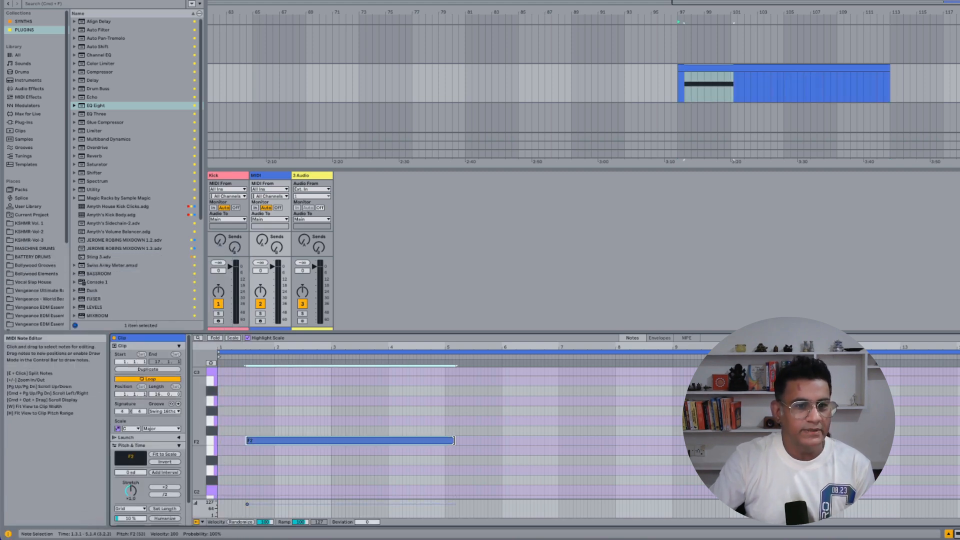
Step: Nudge the F2 note back and forth along the grid, leaving its start at 1.4.1
{"action": "key", "text": "Left"}
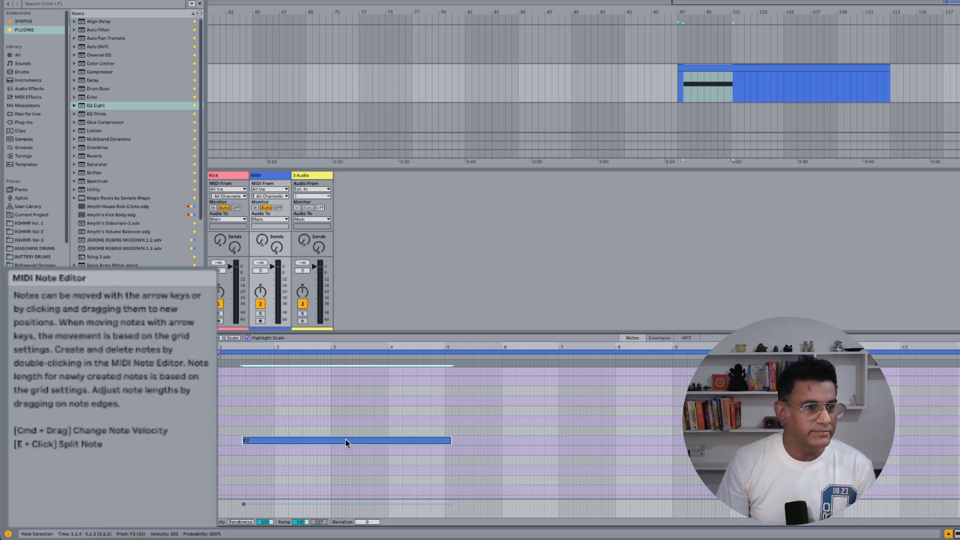
{"action": "key", "text": "Right"}
{"action": "key", "text": "Right"}
{"action": "key", "text": "Right"}
{"action": "key", "text": "Right"}
{"action": "key", "text": "Right"}
{"action": "key", "text": "Right"}
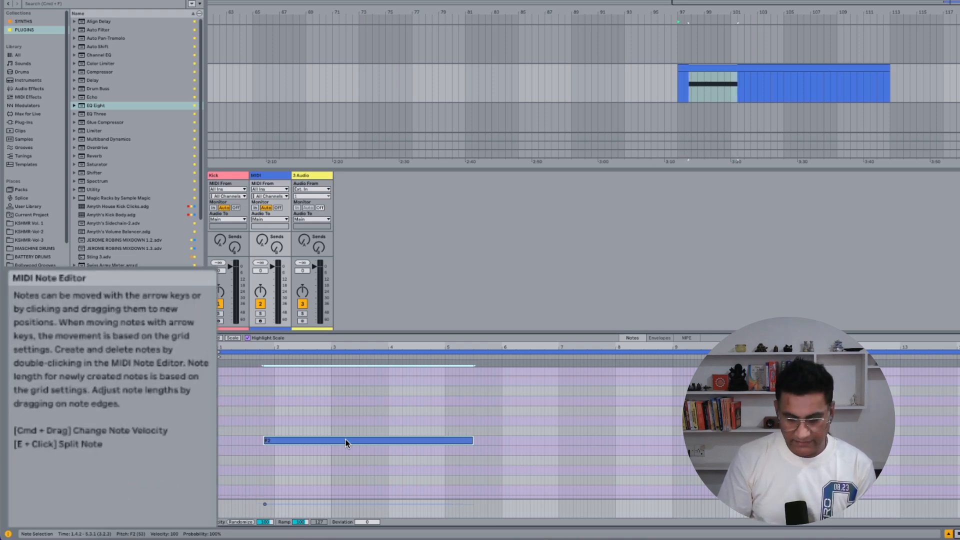
{"action": "key", "text": "Left"}
{"action": "key", "text": "Left"}
{"action": "key", "text": "Left"}
{"action": "key", "text": "Left"}
{"action": "key", "text": "Left"}
{"action": "key", "text": "Right"}
{"action": "key", "text": "Right"}
{"action": "key", "text": "Right"}
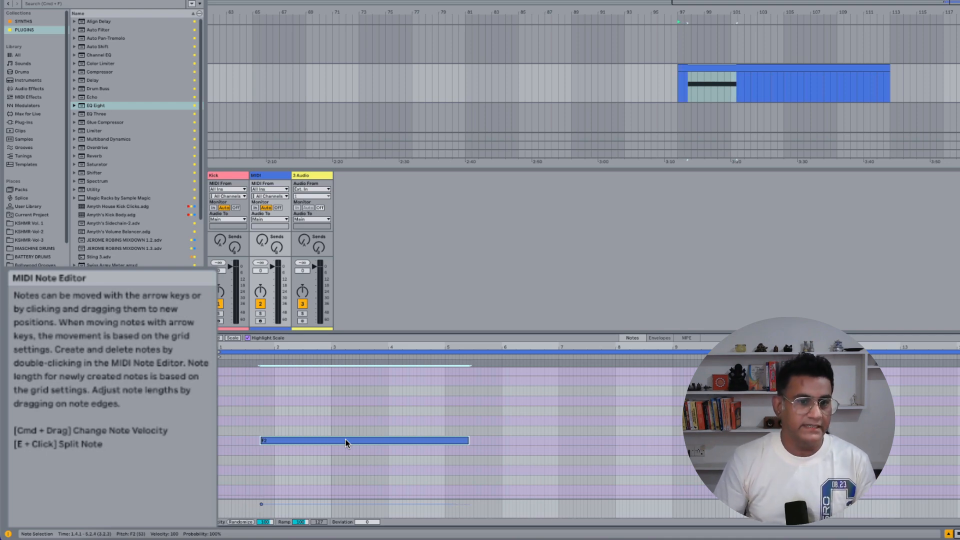
Step: Split the long F2 note at eight unevenly spaced points to make nine shorter notes
{"action": "key", "text": "e"}
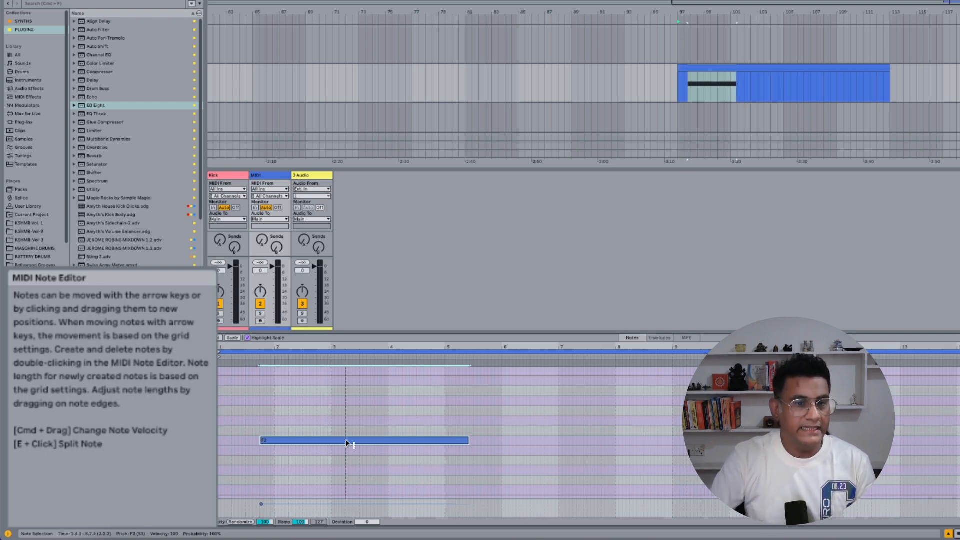
{"action": "key", "text": "e"}
{"action": "left_click", "coordinate": [289, 441]}
{"action": "left_click", "coordinate": [308, 442]}
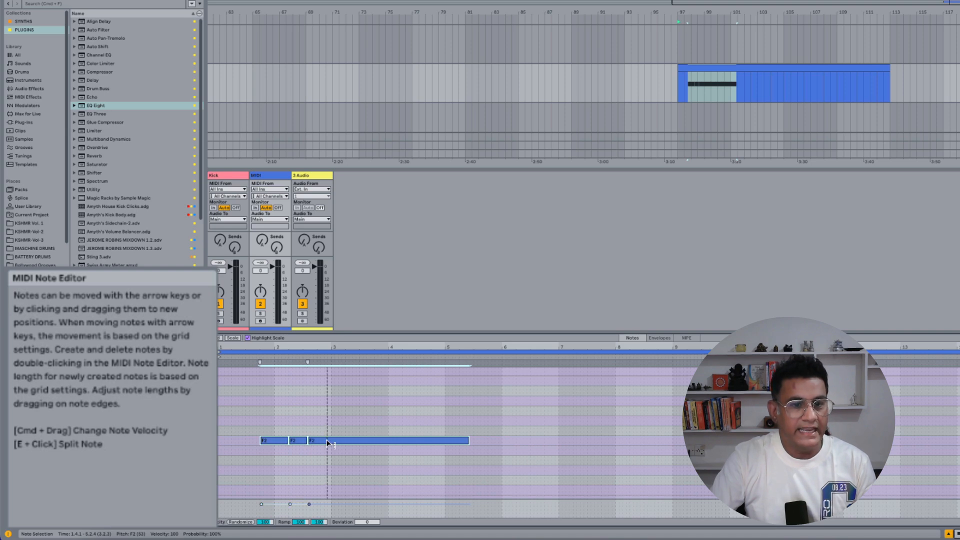
{"action": "left_click", "coordinate": [328, 441]}
{"action": "left_click", "coordinate": [342, 441]}
{"action": "left_click", "coordinate": [367, 441]}
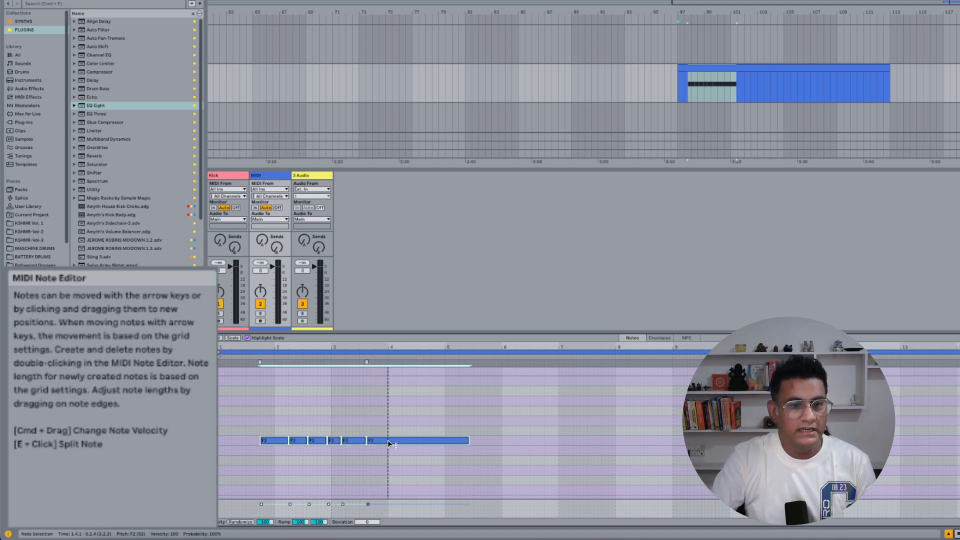
{"action": "left_click", "coordinate": [389, 441]}
{"action": "left_click", "coordinate": [421, 441]}
{"action": "left_click", "coordinate": [407, 441]}
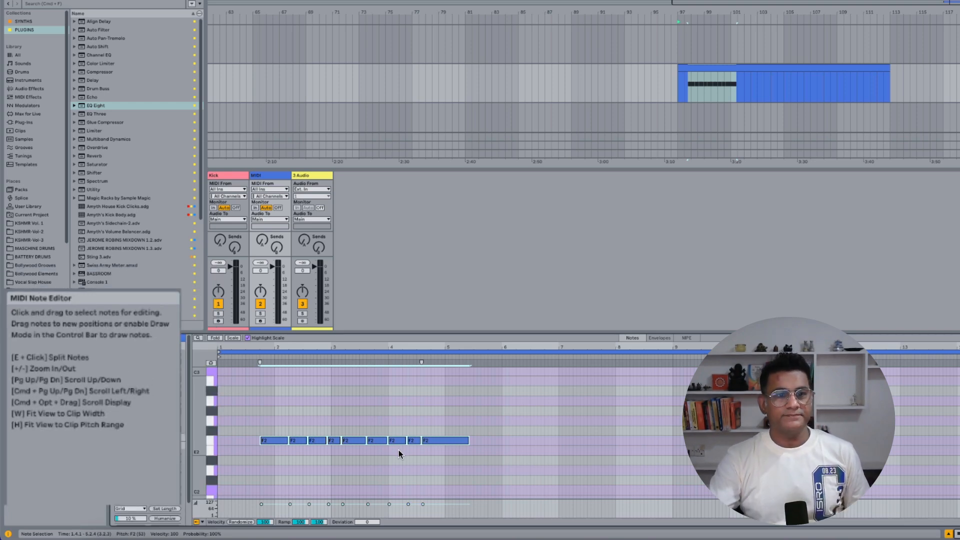
Step: Check the info notes attached to the MIDI track, the Kick track and the MIDI clip
{"action": "left_click", "coordinate": [269, 175]}
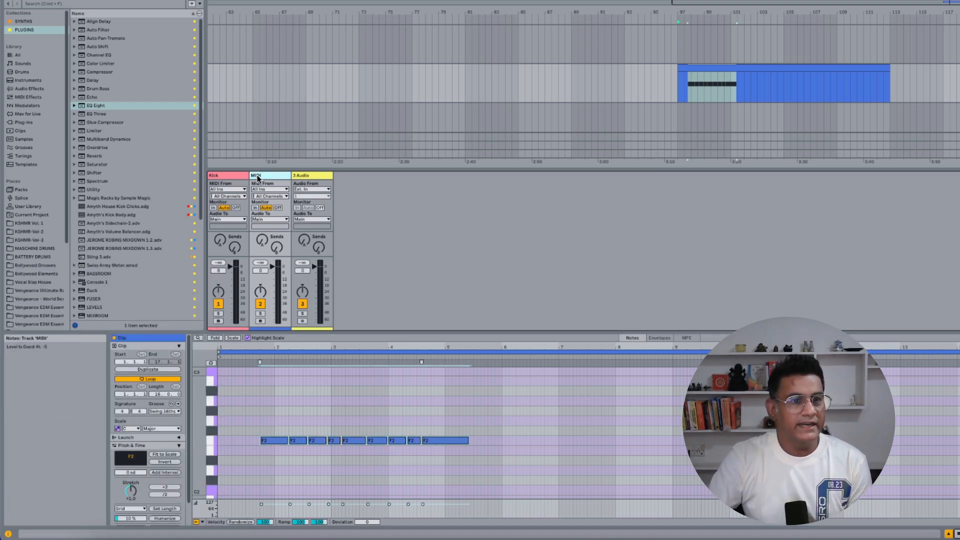
{"action": "left_click", "coordinate": [233, 175]}
{"action": "left_click", "coordinate": [258, 175]}
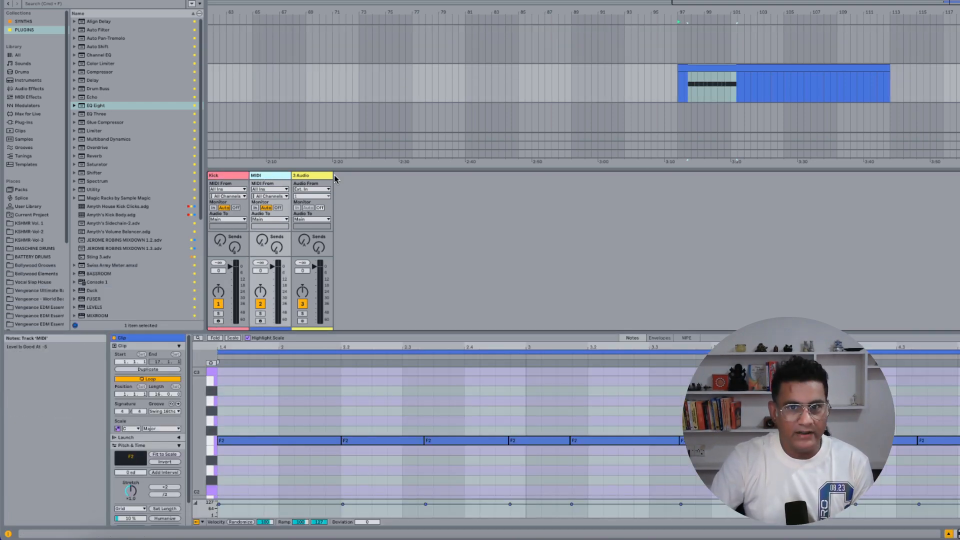
{"action": "left_click", "coordinate": [723, 68]}
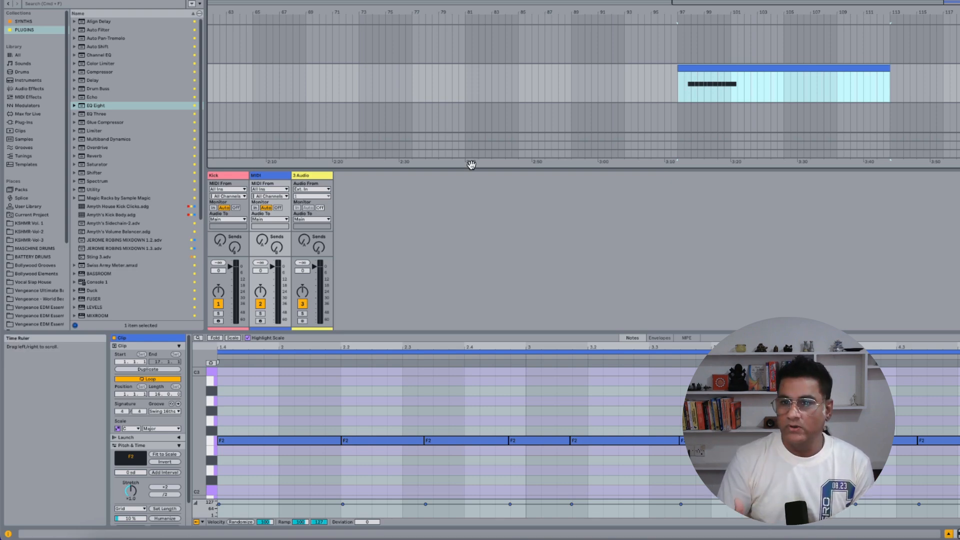
Step: Open the MIDI track's info text for editing, then leave it
{"action": "left_click", "coordinate": [274, 178]}
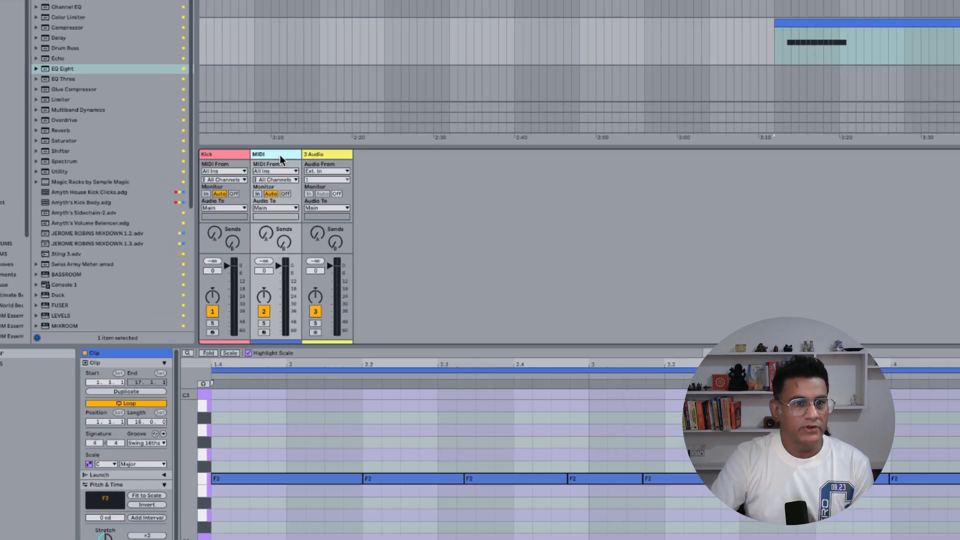
{"action": "right_click", "coordinate": [275, 179]}
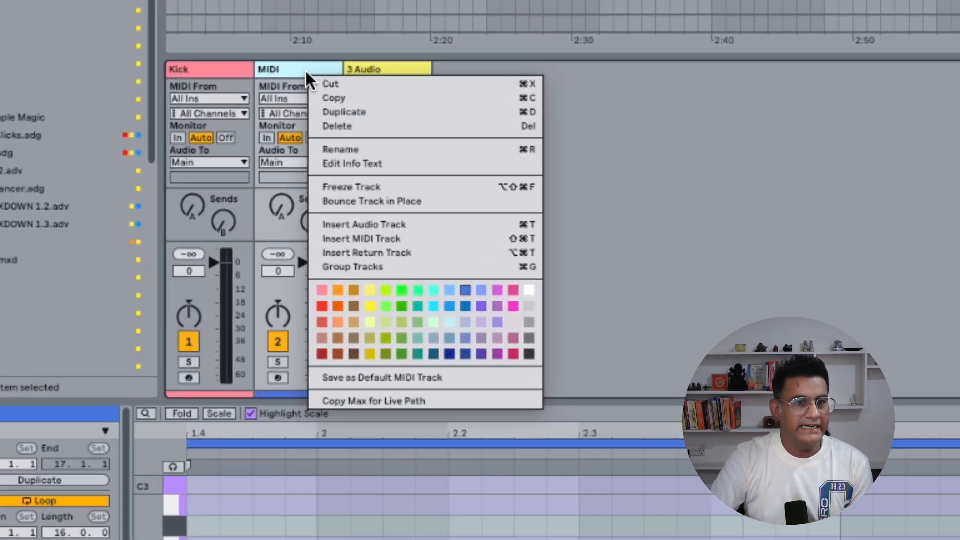
{"action": "left_click", "coordinate": [385, 164]}
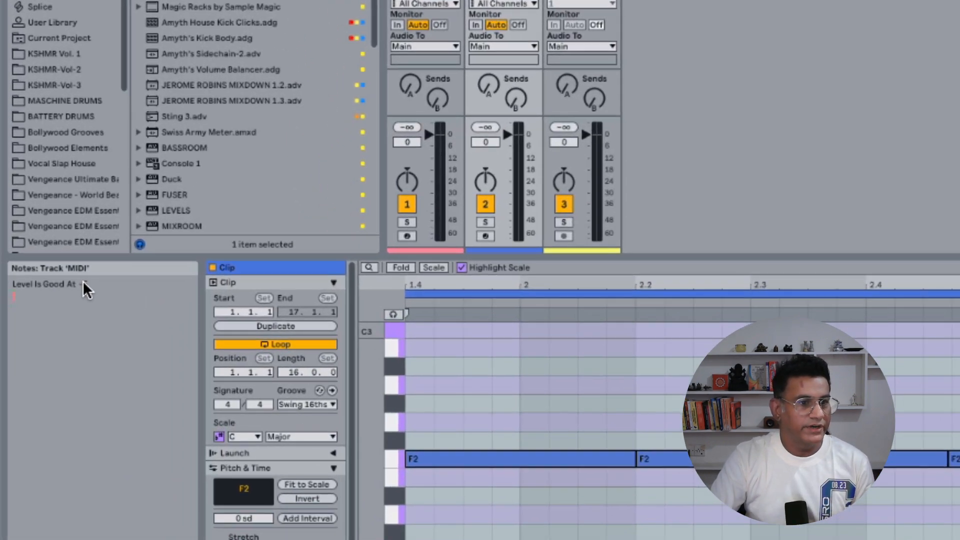
{"action": "left_click", "coordinate": [98, 280]}
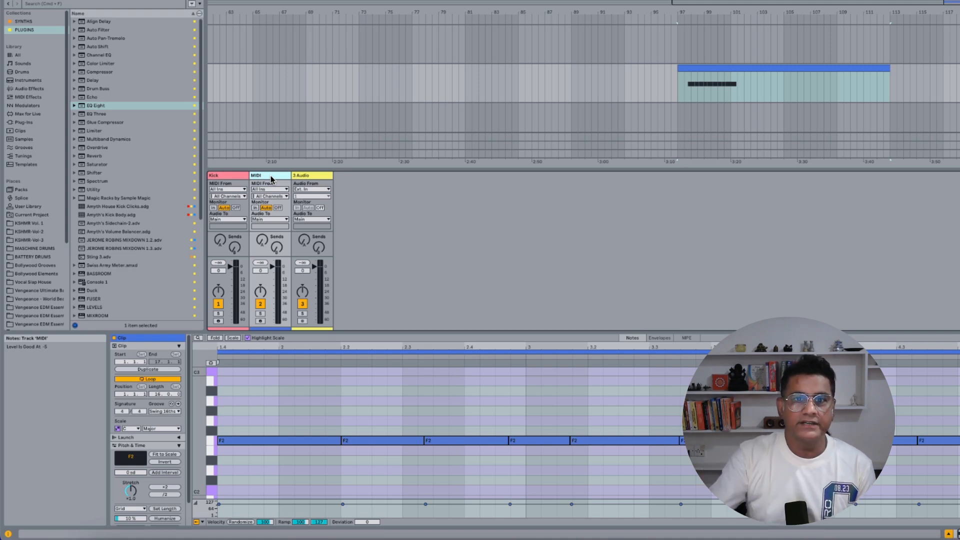
Step: Add the info text "Fav Lead PTN Try the last note on D" to the clip on the MIDI track
{"action": "left_click", "coordinate": [717, 70]}
{"action": "right_click", "coordinate": [718, 69]}
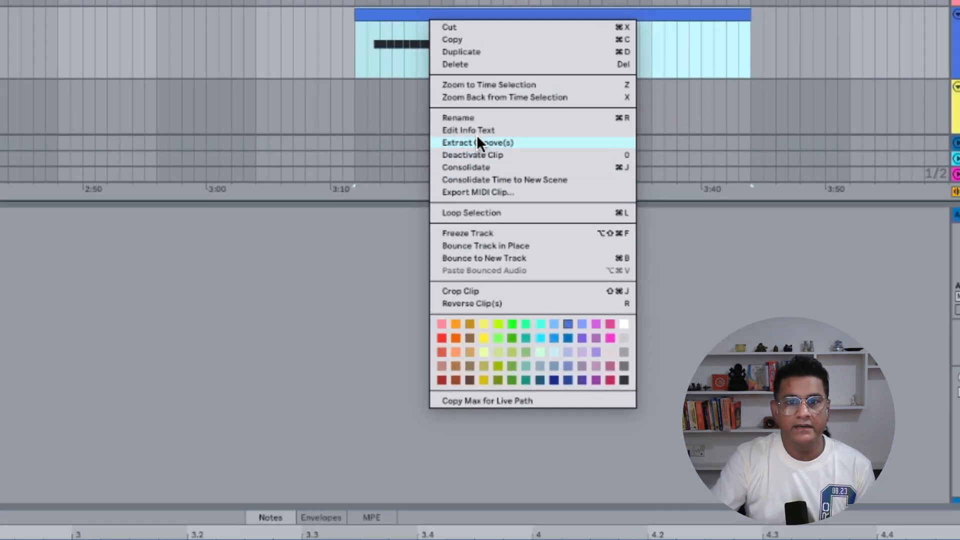
{"action": "left_click", "coordinate": [497, 130]}
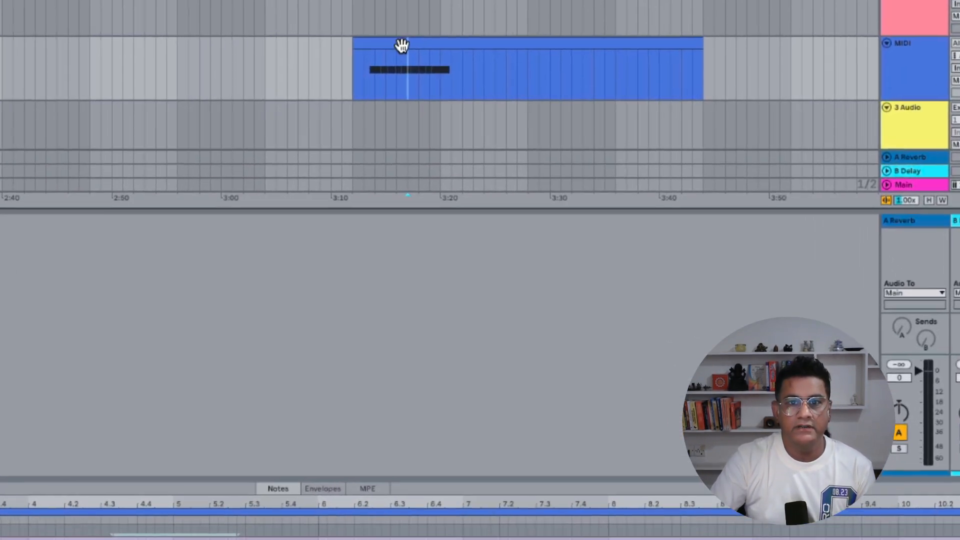
{"action": "right_click", "coordinate": [472, 58]}
{"action": "left_click", "coordinate": [520, 136]}
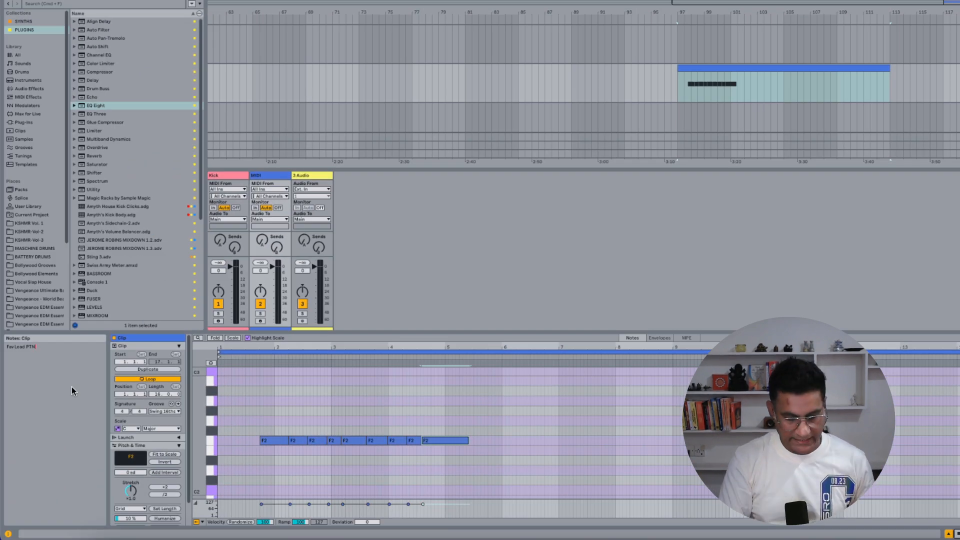
{"action": "type", "text": "Fav Lead PTN"}
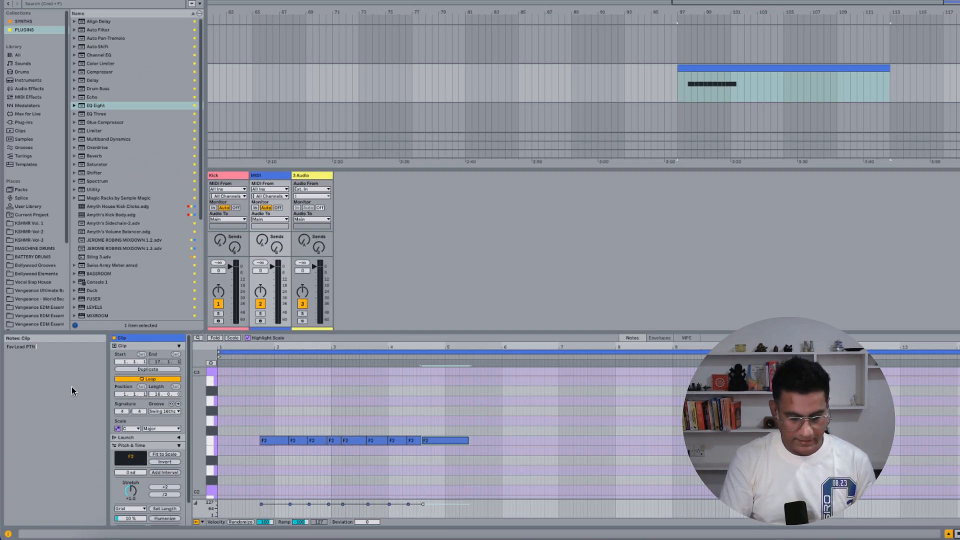
{"action": "type", "text": " Try"}
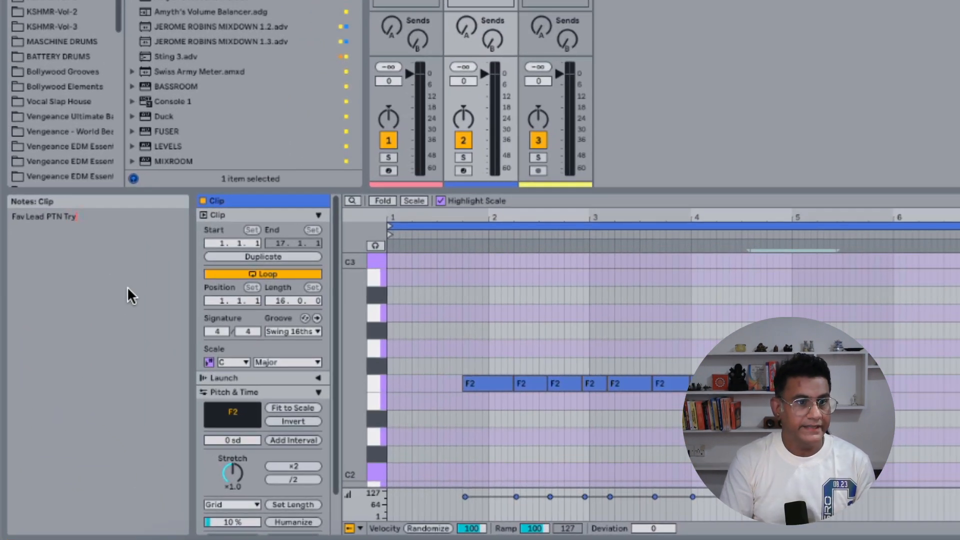
{"action": "type", "text": " the "}
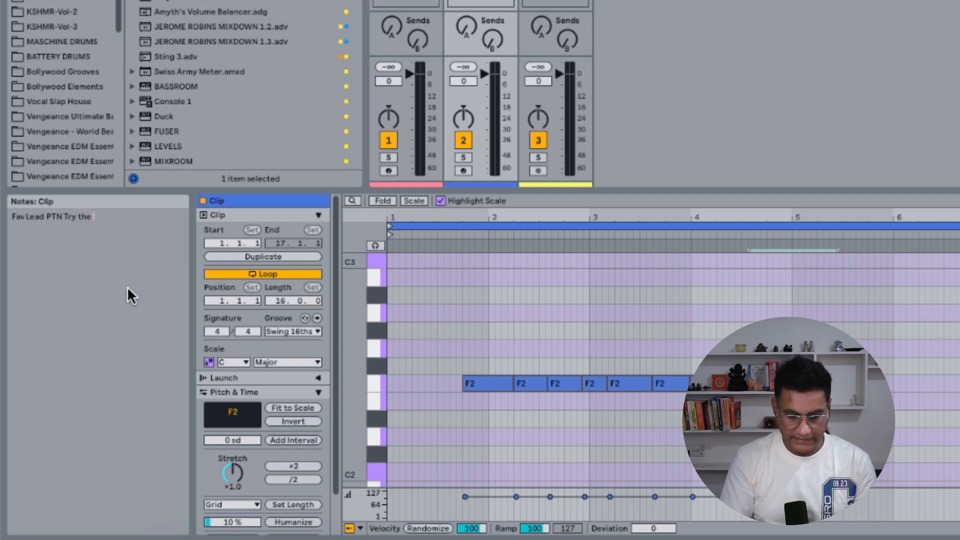
{"action": "type", "text": "last not"}
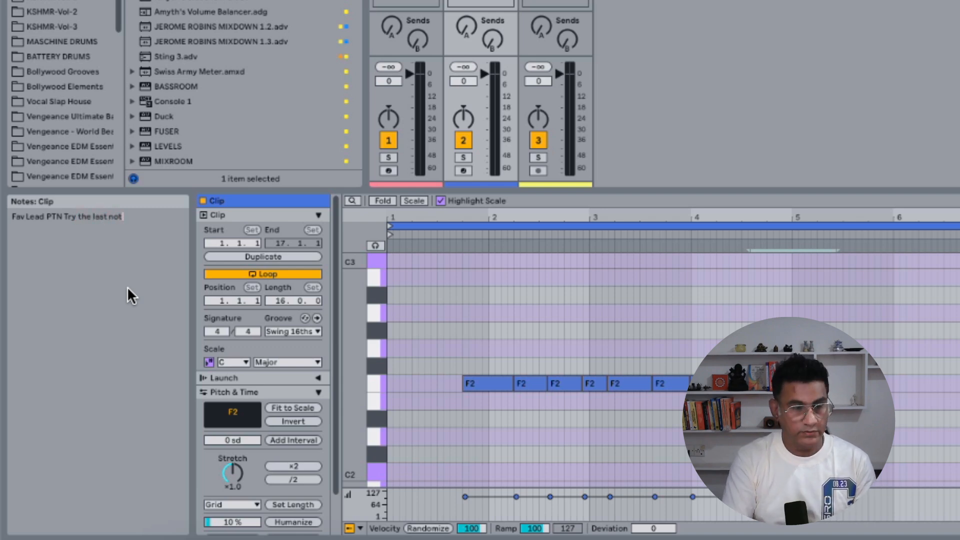
{"action": "type", "text": "e on D"}
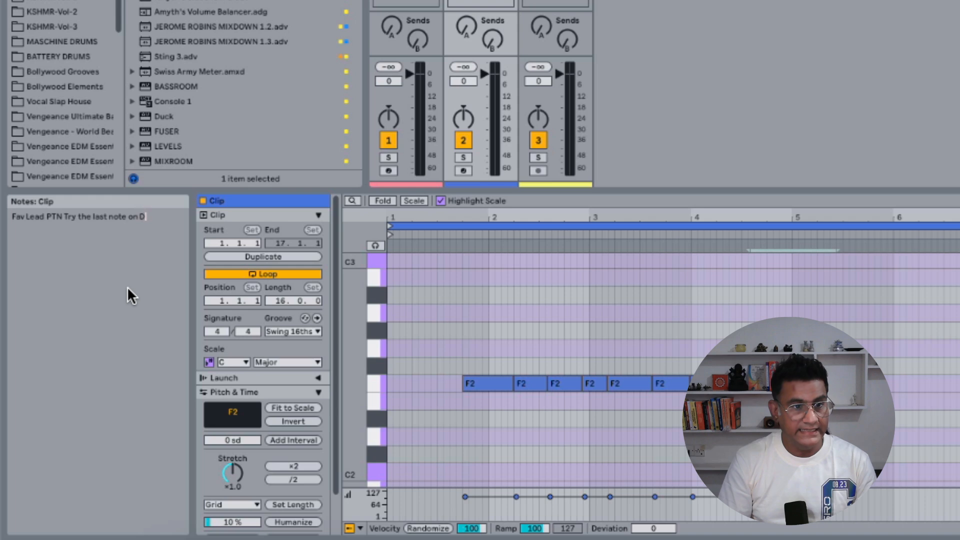
{"action": "key", "text": "Return"}
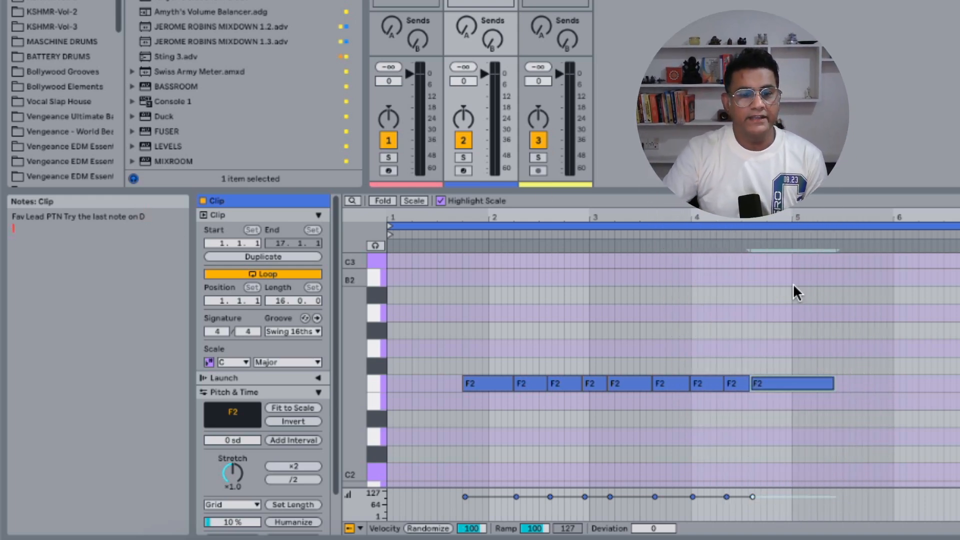
Step: Try deleting the last F2 note and try moving it down to D2, undoing each change
{"action": "left_click", "coordinate": [780, 394]}
{"action": "left_click", "coordinate": [788, 384]}
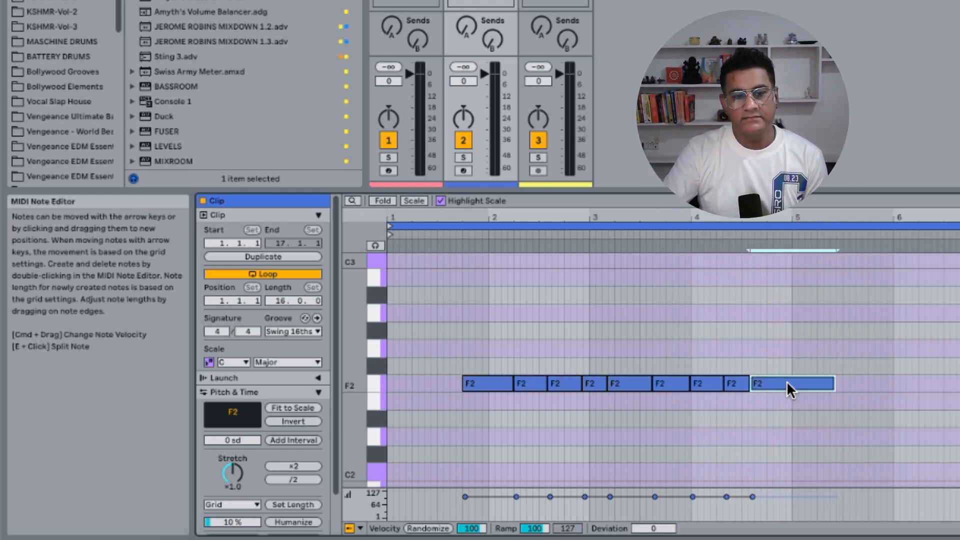
{"action": "key", "text": "Delete"}
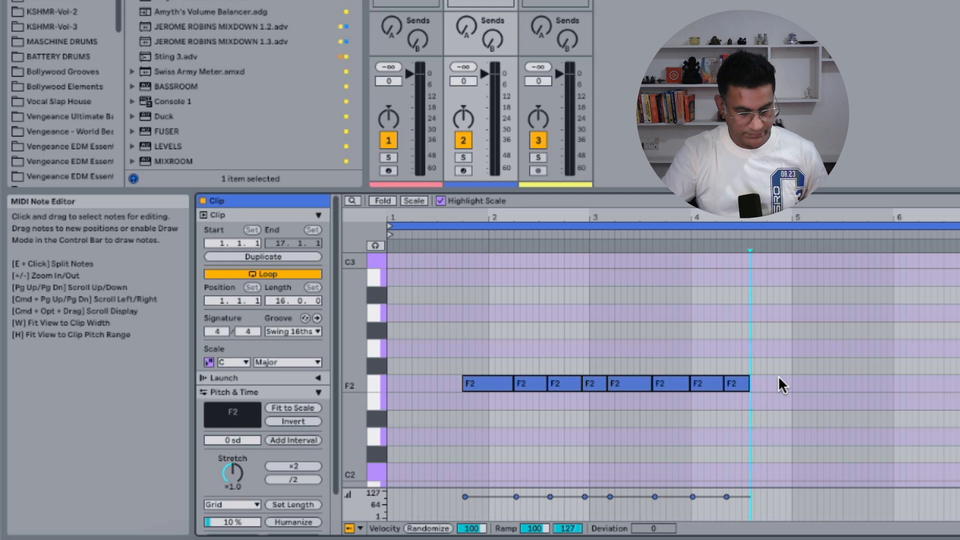
{"action": "key", "text": "super+z"}
{"action": "left_click_drag", "start_coordinate": [780, 378], "coordinate": [780, 436]}
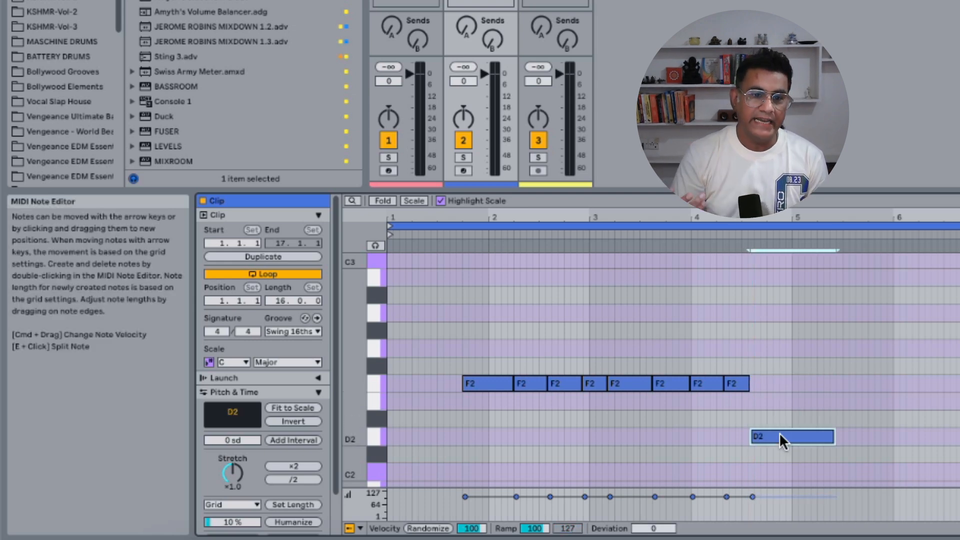
{"action": "key", "text": "super+z"}
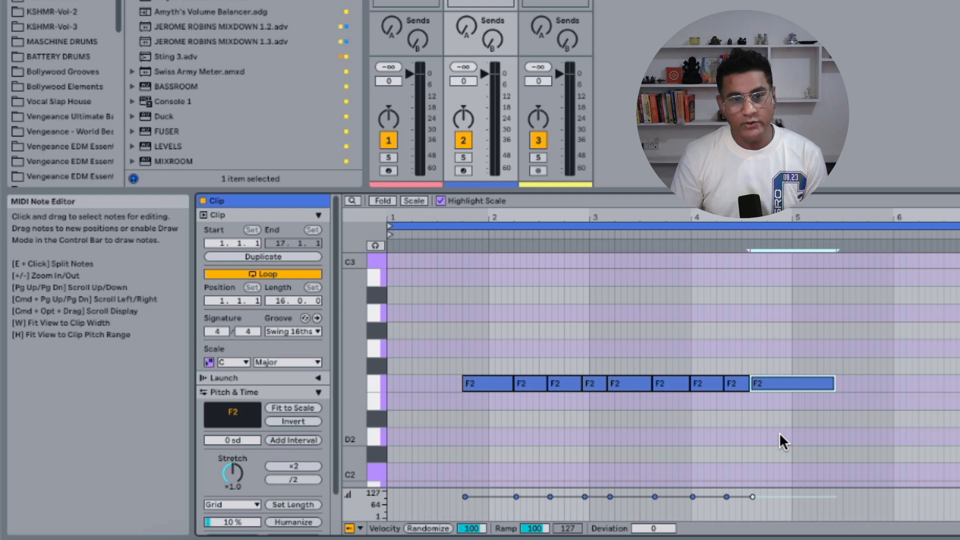